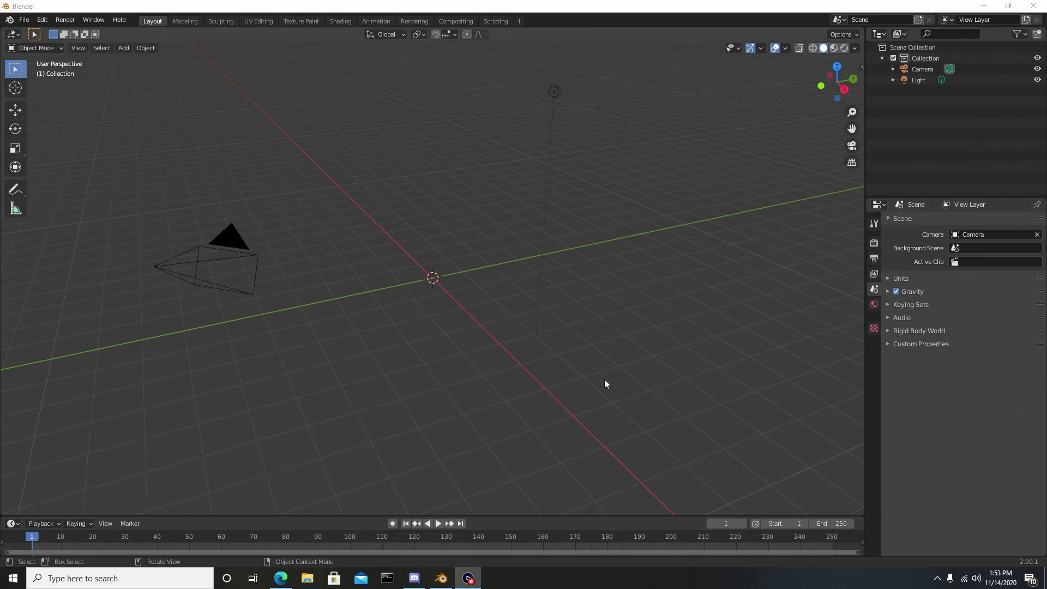
Start a new Fluent Create shape so its rectangle, shape and circle drawing tool is ready
middle_click_drag(479, 315, 436, 282)
key("f")
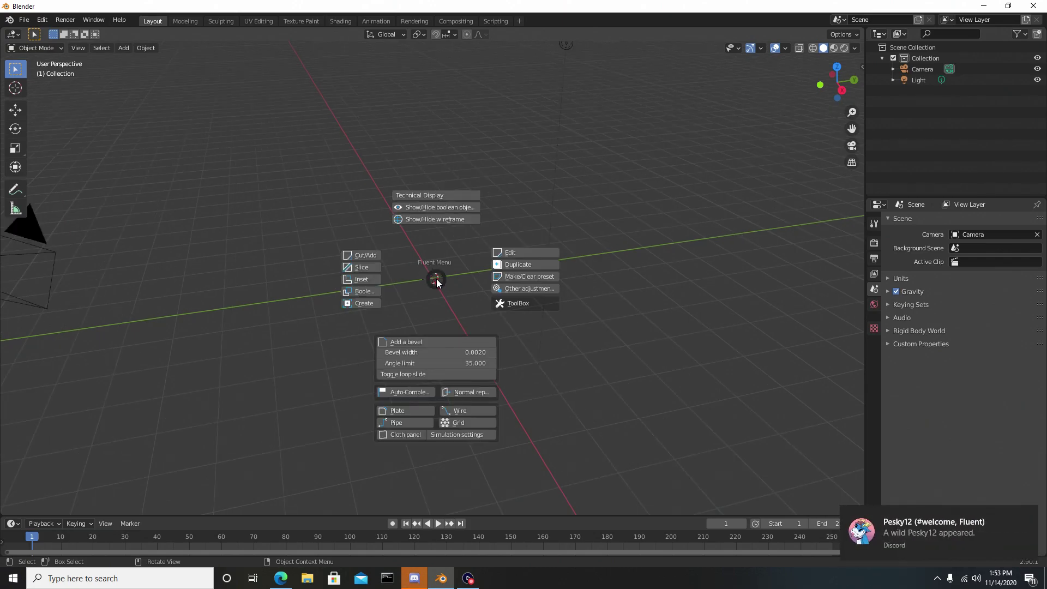
left_click(365, 302)
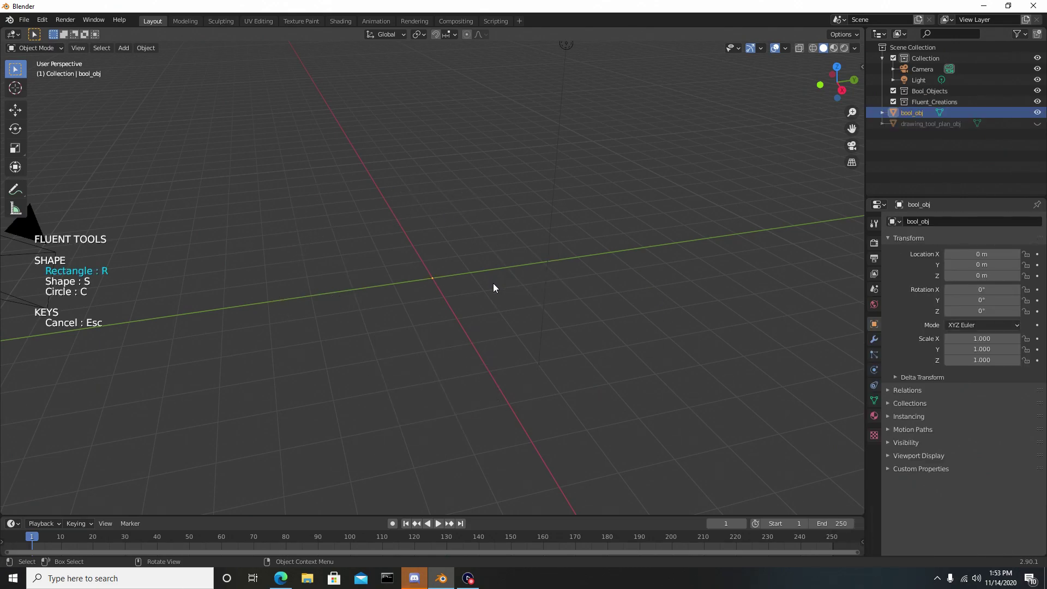
Lay out a Fluent drawing grid around the origin, scale it larger, and set its resolution to 7
left_click_drag(426, 271, 467, 268)
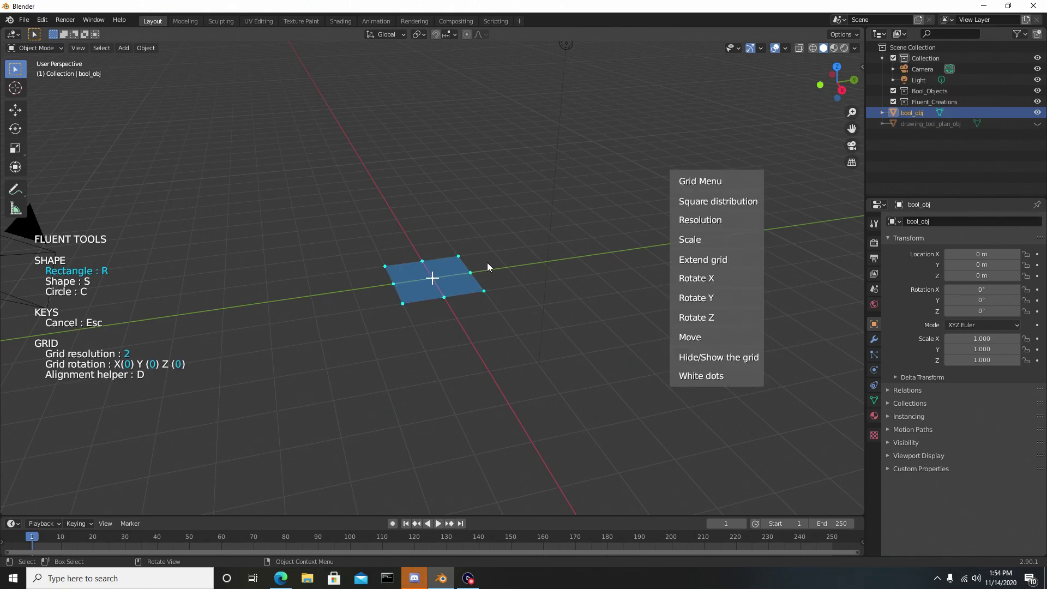
left_click(678, 240)
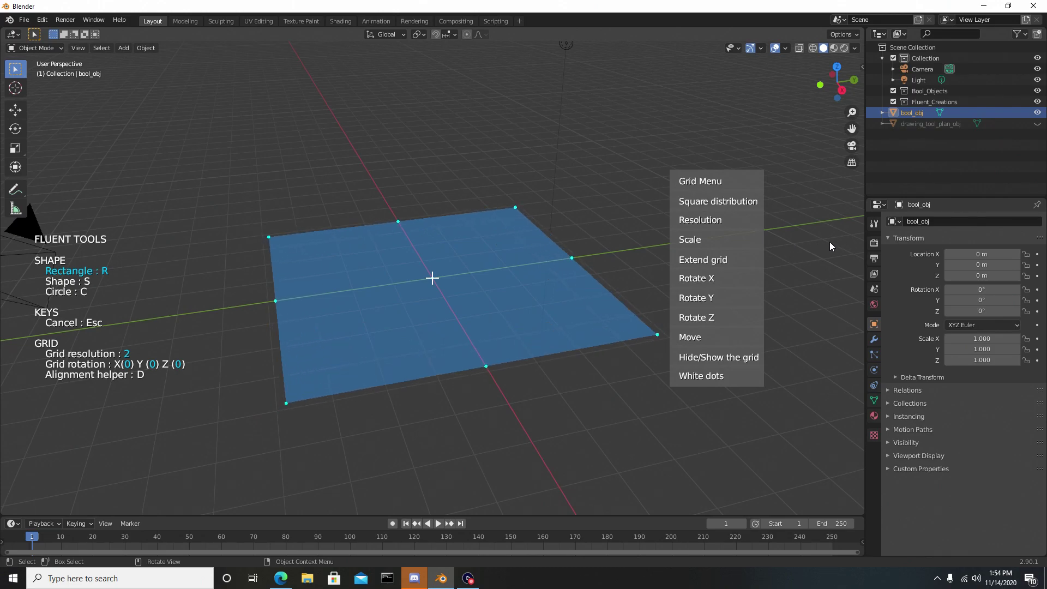
left_click(764, 240)
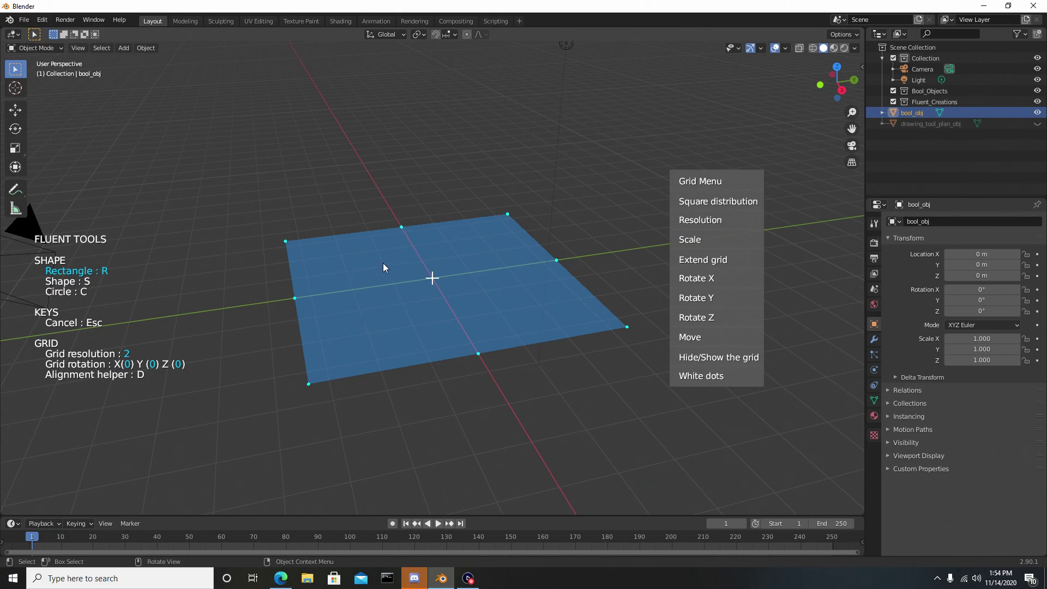
left_click(691, 222)
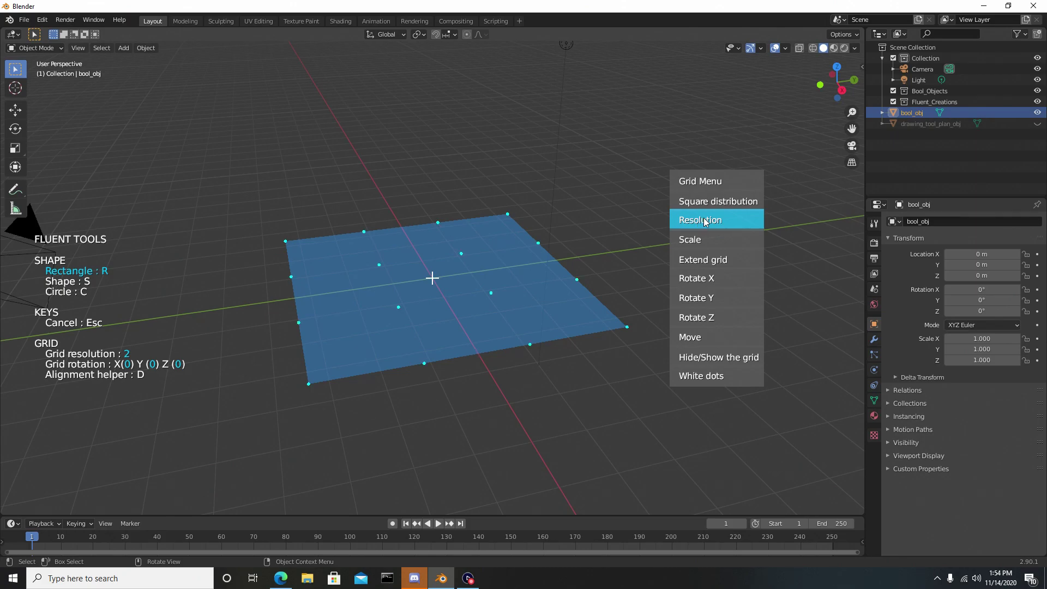
mouse_move(732, 216)
left_mouse_down()
mouse_move(698, 219)
mouse_move(751, 221)
left_mouse_up()
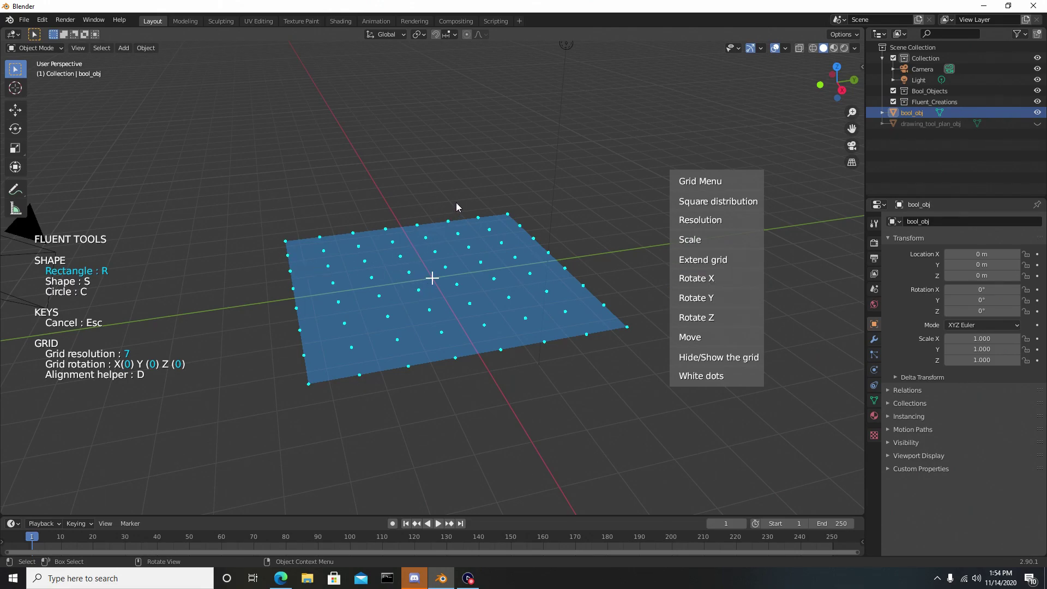
Draw a rectangle between two grid points and solidify it into a box
left_click(329, 267)
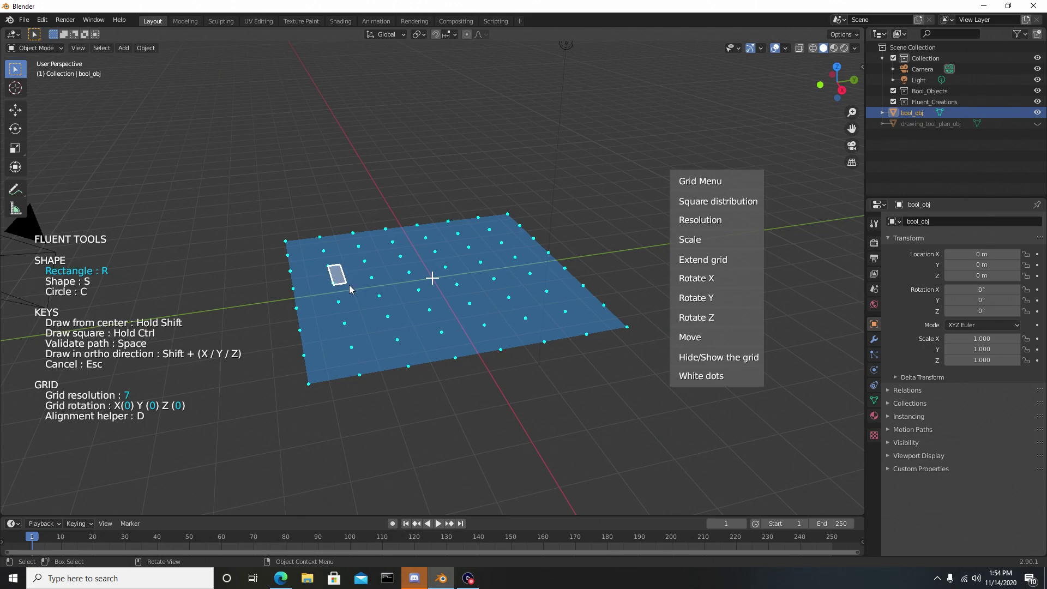
left_click(553, 295)
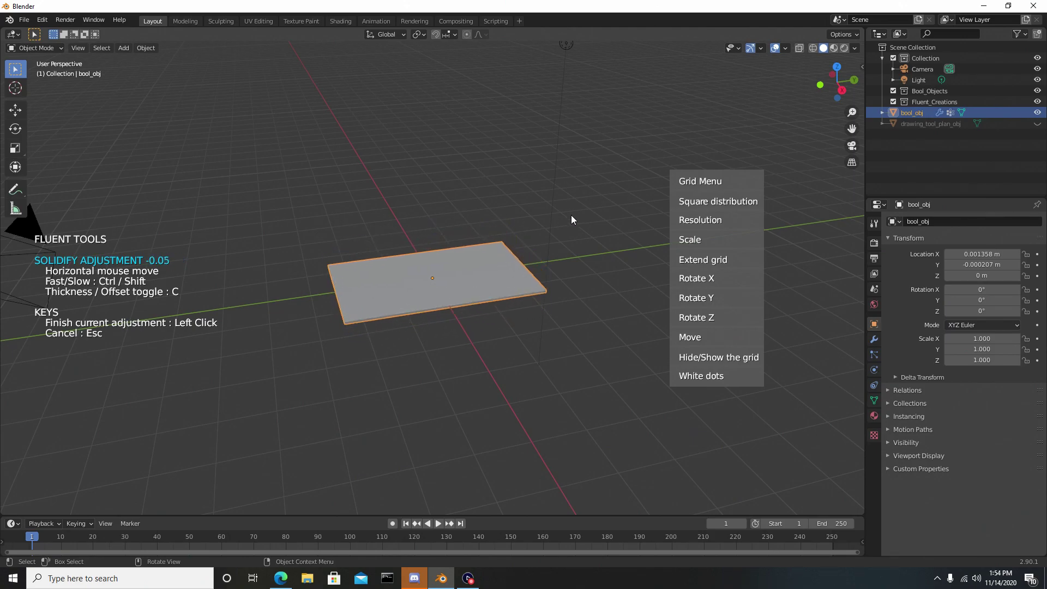
left_click(849, 207)
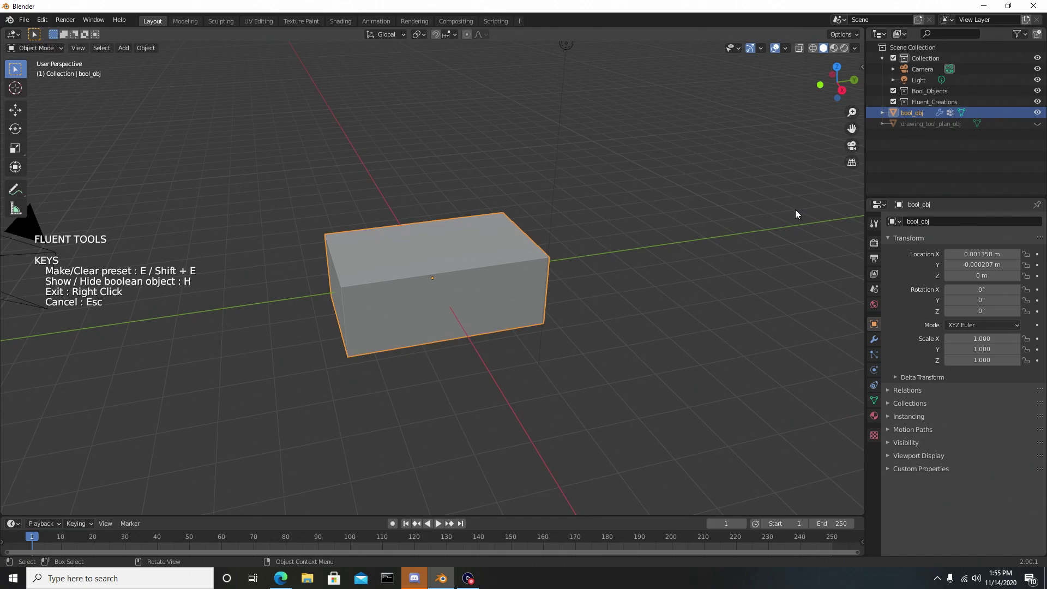
mouse_move(494, 207)
middle_mouse_down()
mouse_move(427, 205)
mouse_move(496, 211)
mouse_move(479, 209)
middle_mouse_up()
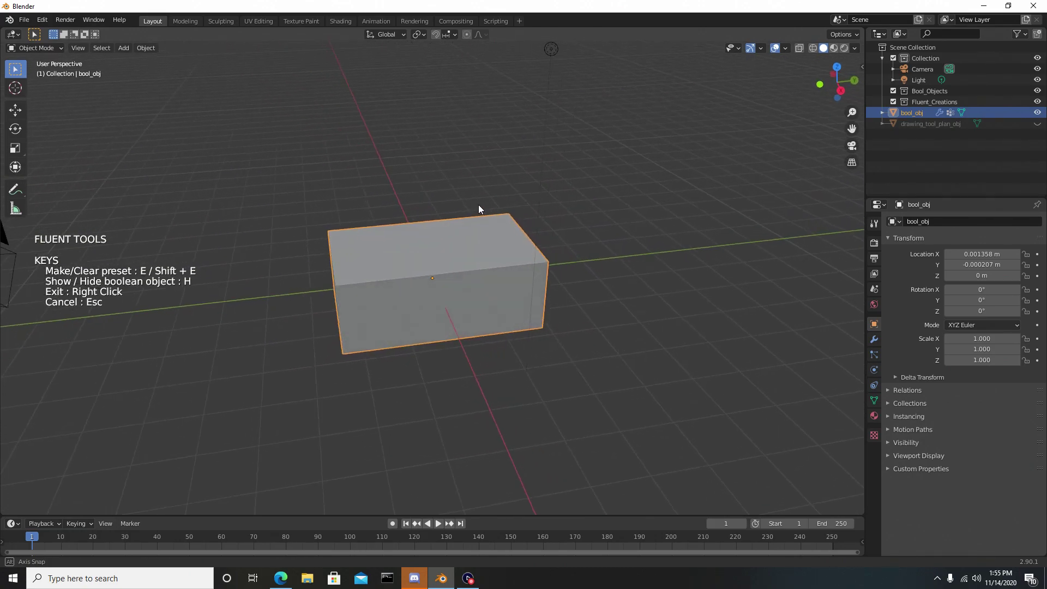
Add a Fluent First Bevel to round the box's vertical corners
left_click(476, 272)
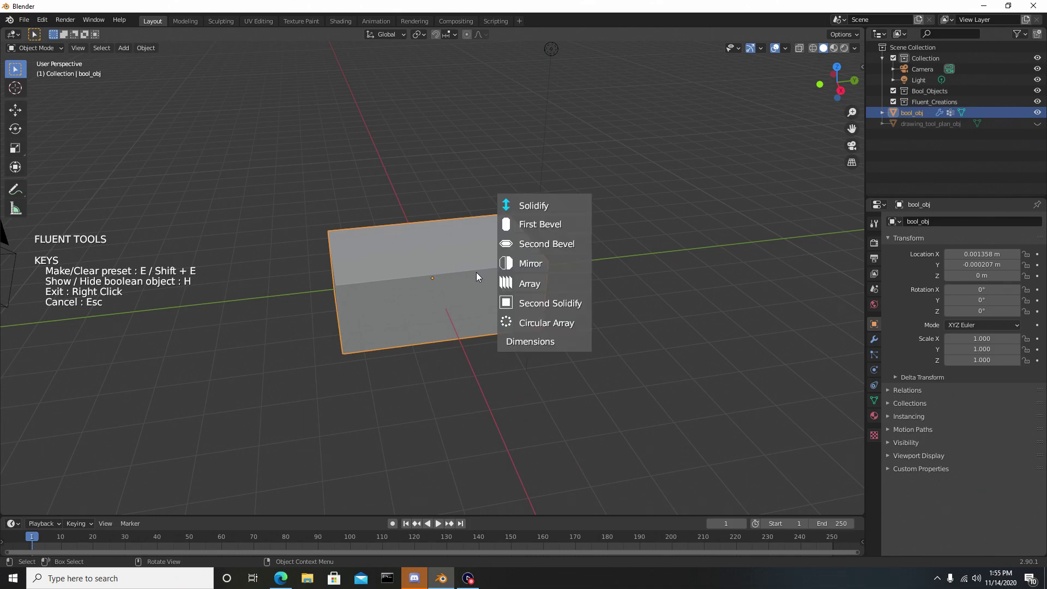
left_click(521, 224)
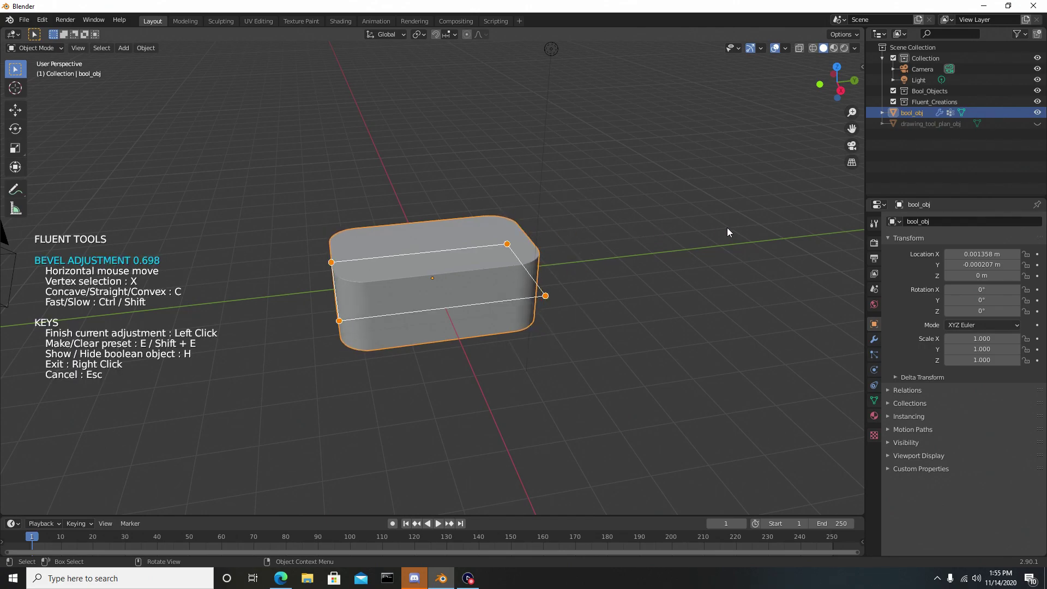
left_click(701, 237)
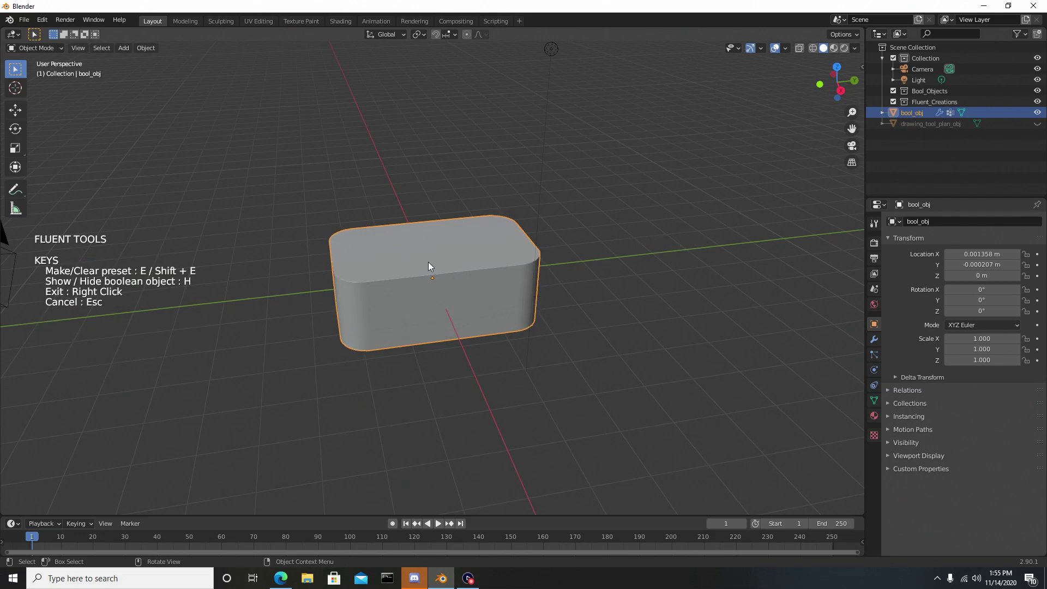
Add a Second Bevel of width 0.238 to soften the top and bottom edges
left_click(458, 260)
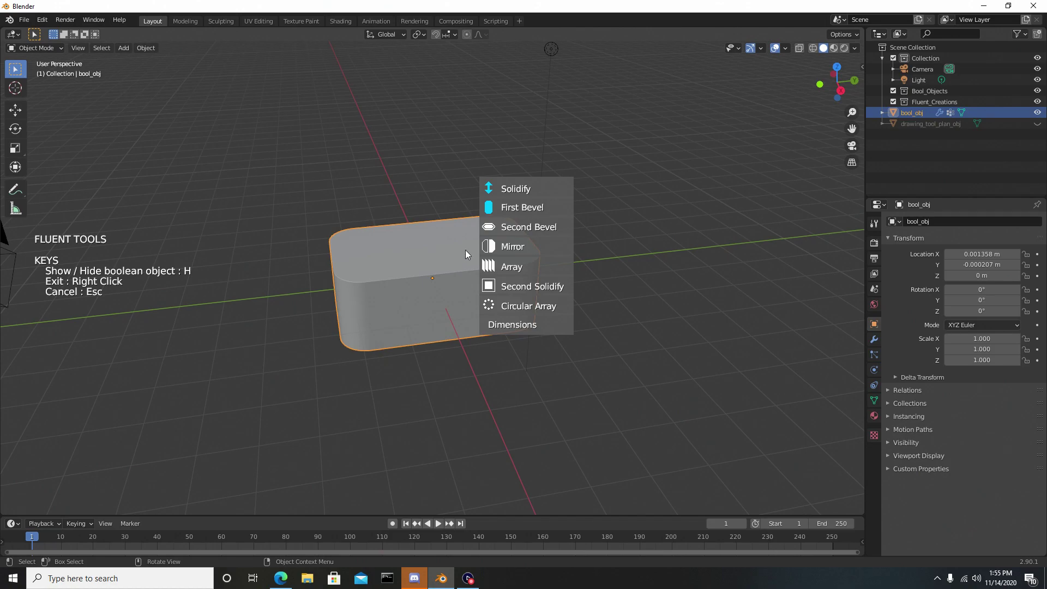
left_click(513, 228)
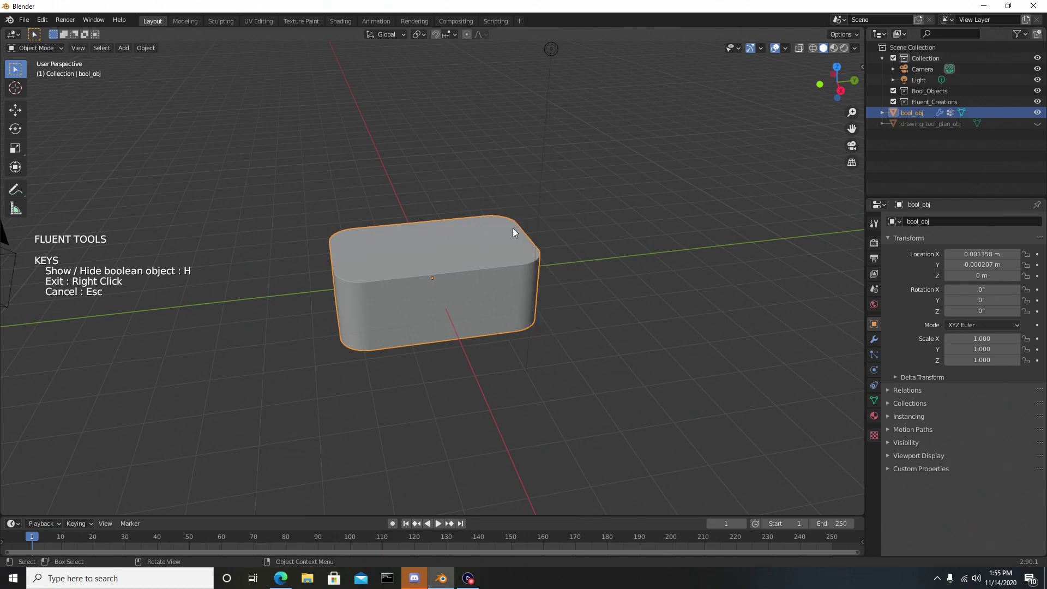
left_click(593, 229)
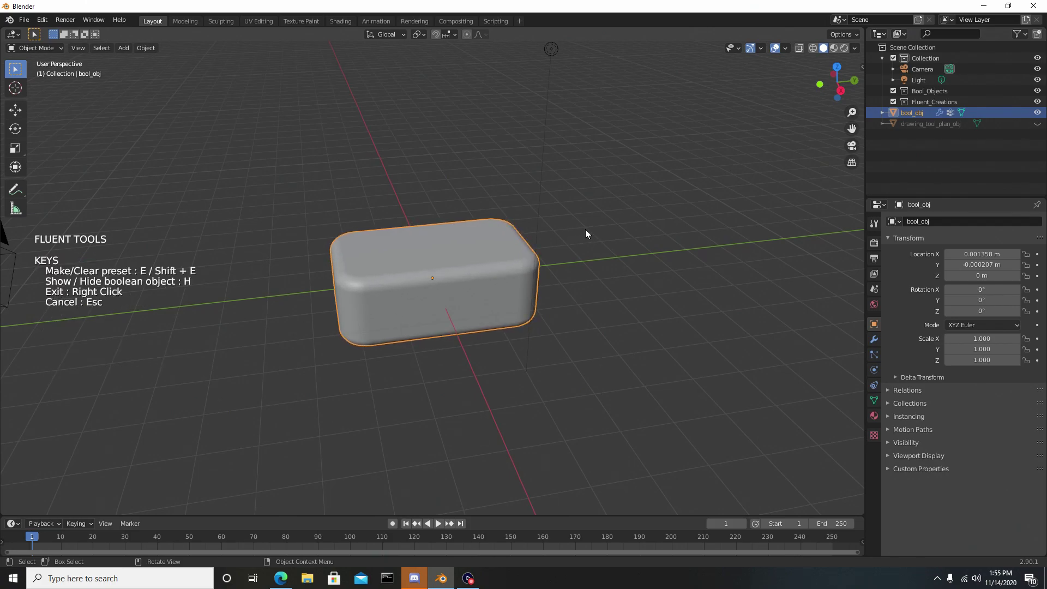
Exit the Fluent tool and reselect the finished rounded box
right_click(457, 285)
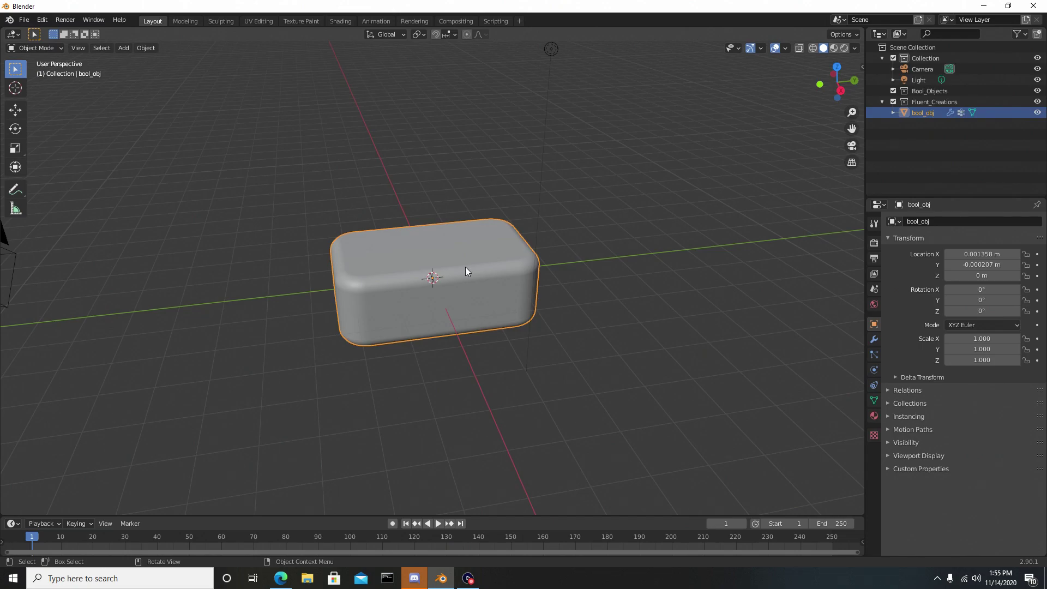
left_click(638, 216)
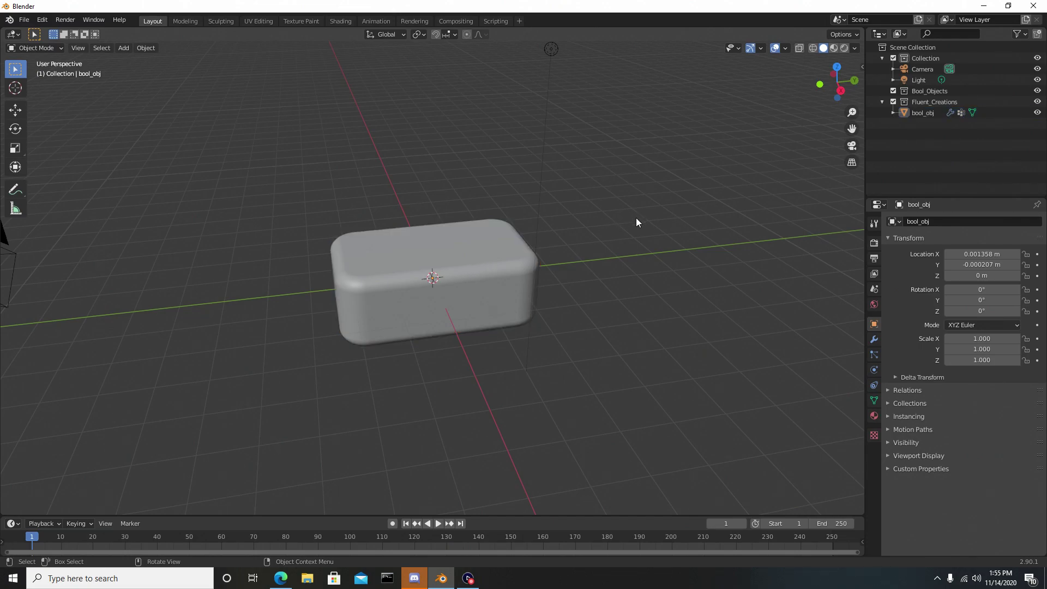
left_click(473, 271)
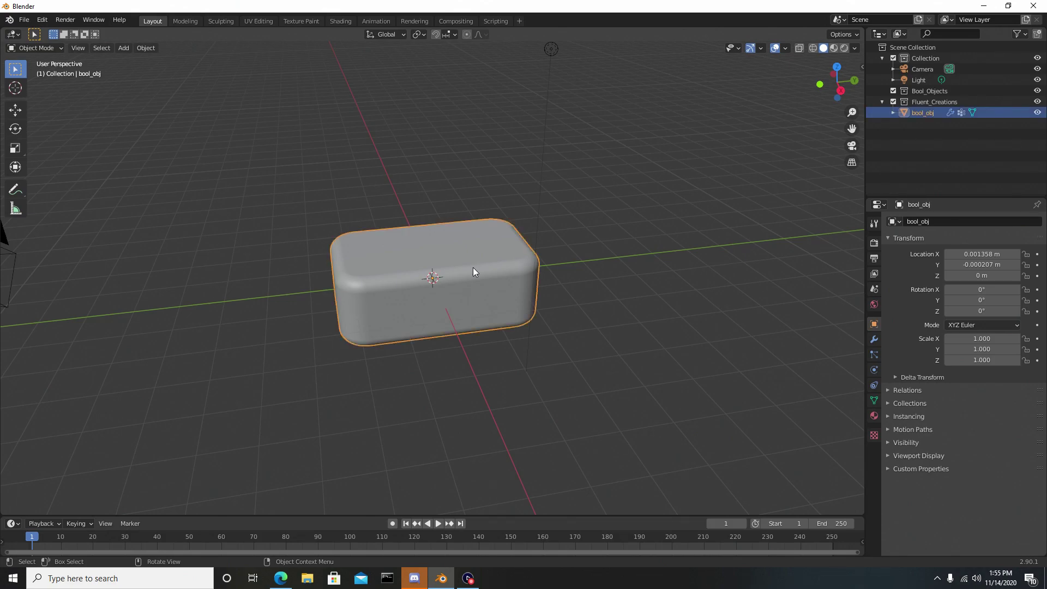
Re-enter Fluent editing on the box, close its modifier list unchanged, and view it front-on
key("f")
left_click(544, 243)
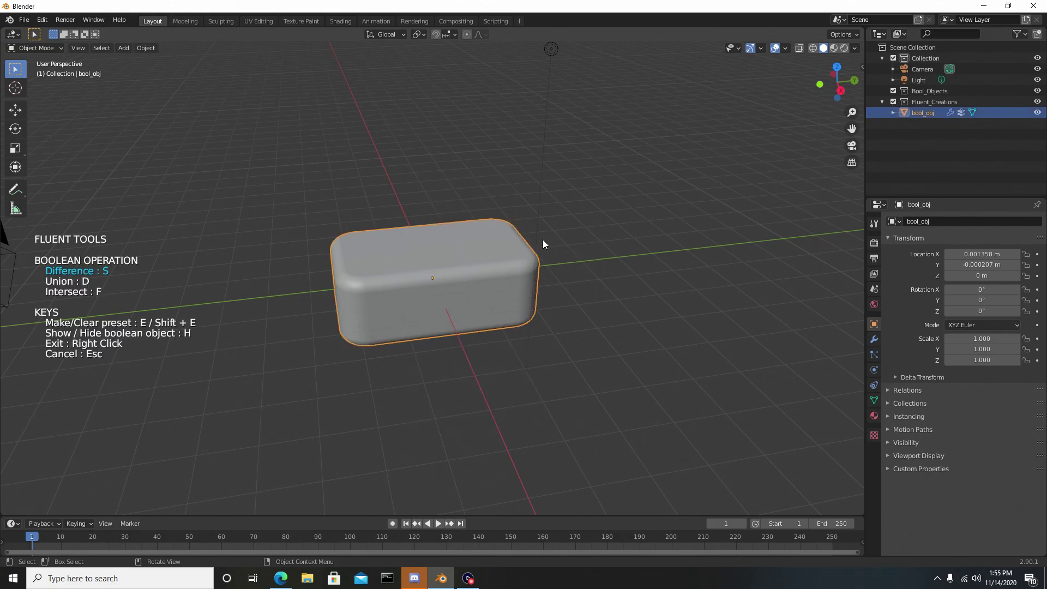
left_click(450, 273)
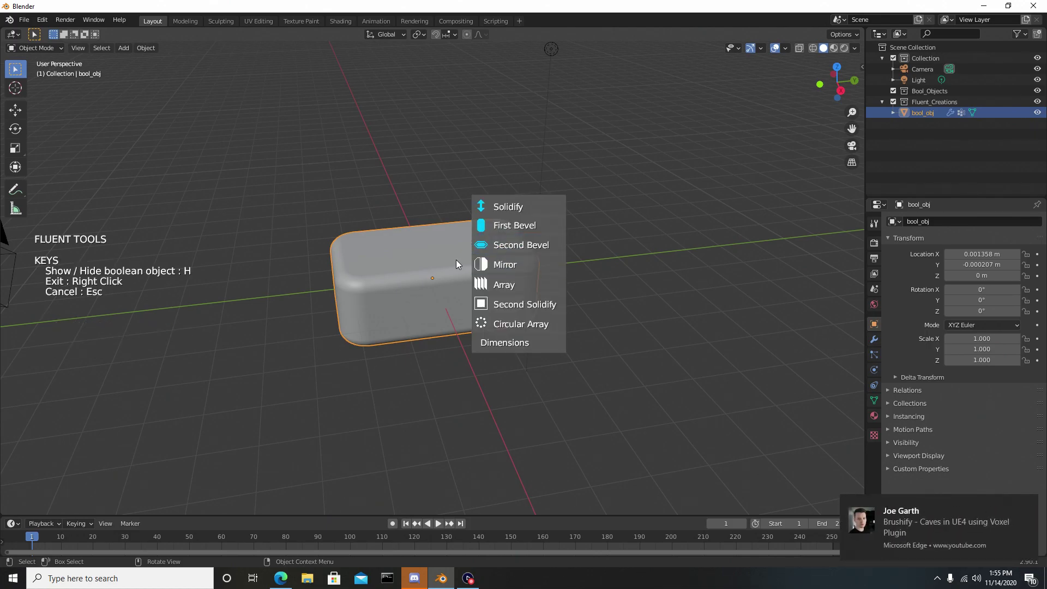
right_click(418, 199)
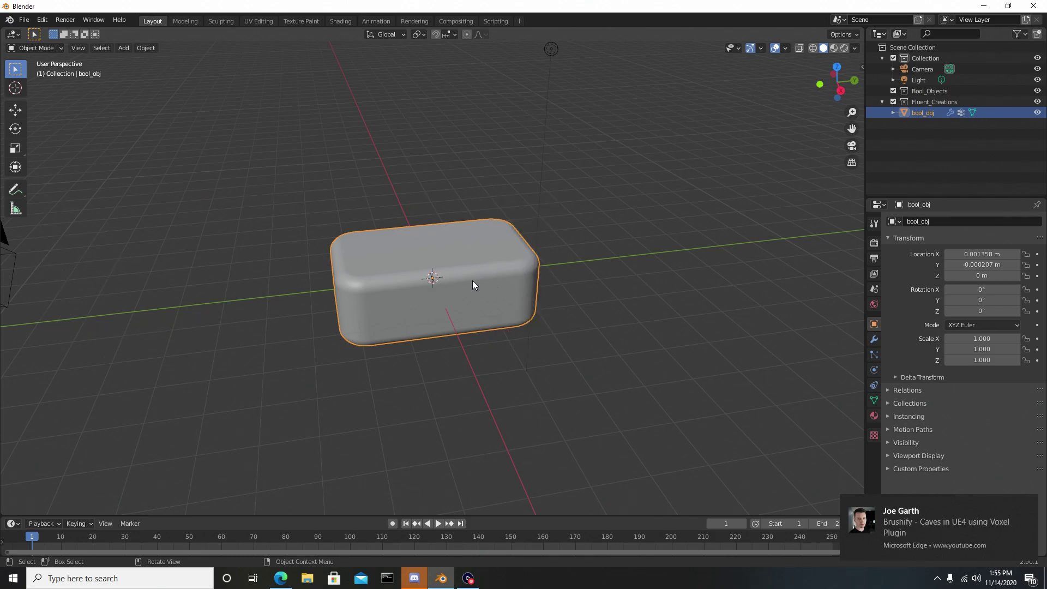
middle_click_drag(461, 288, 448, 260)
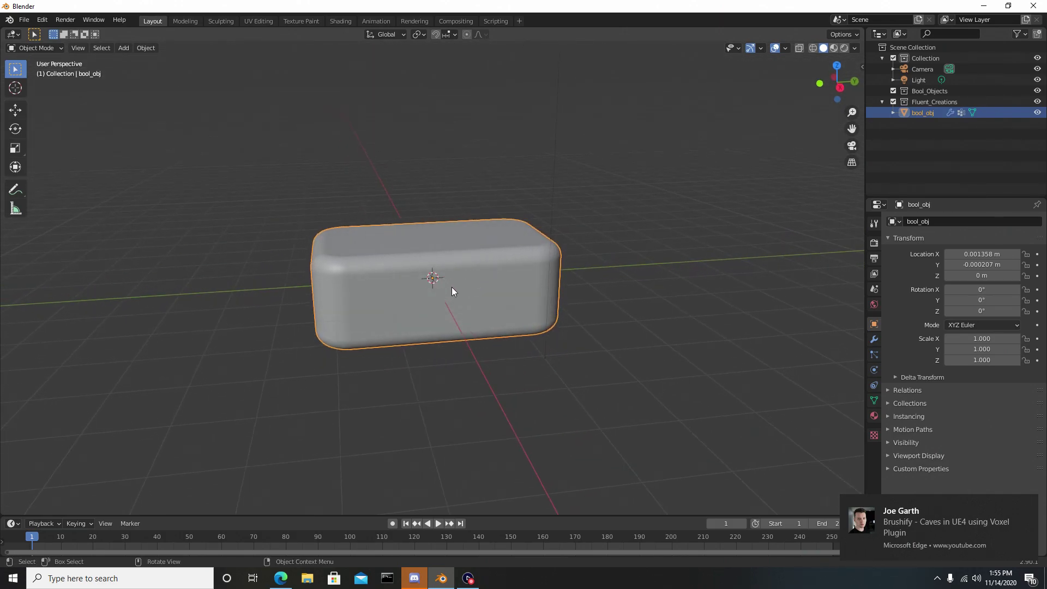
scroll(447, 295, "up", 1)
Cut a rectangle drawn on the box's front-face grid into it, setting the recess depth
key("f")
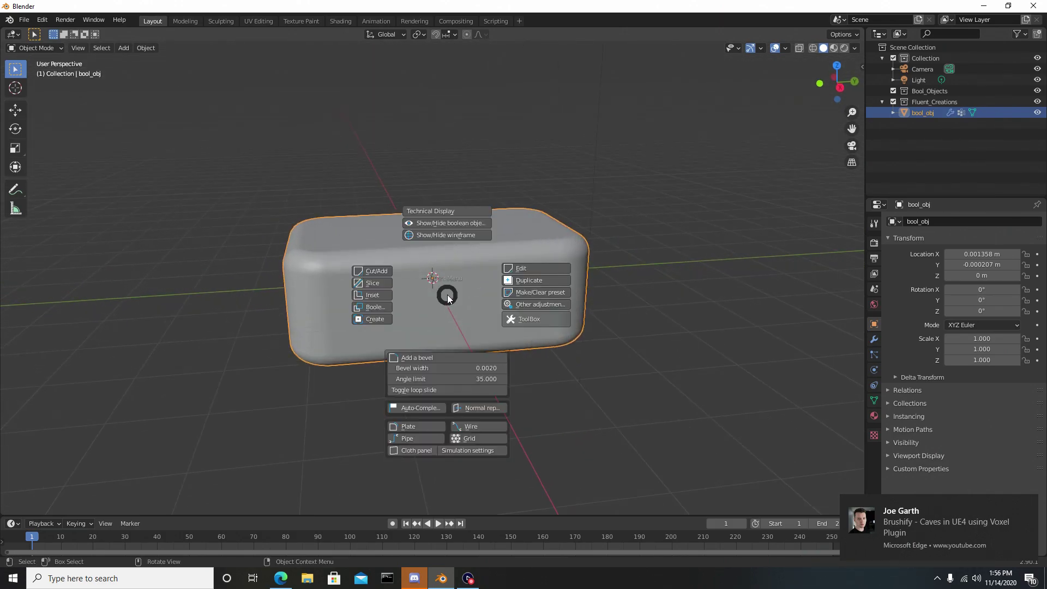
left_click(379, 272)
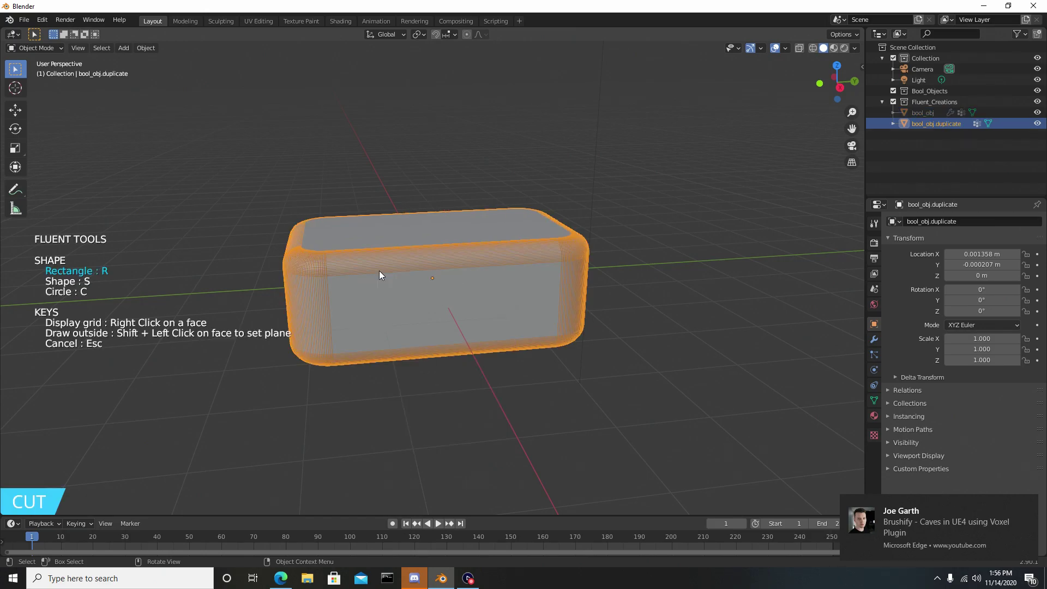
right_click(437, 300)
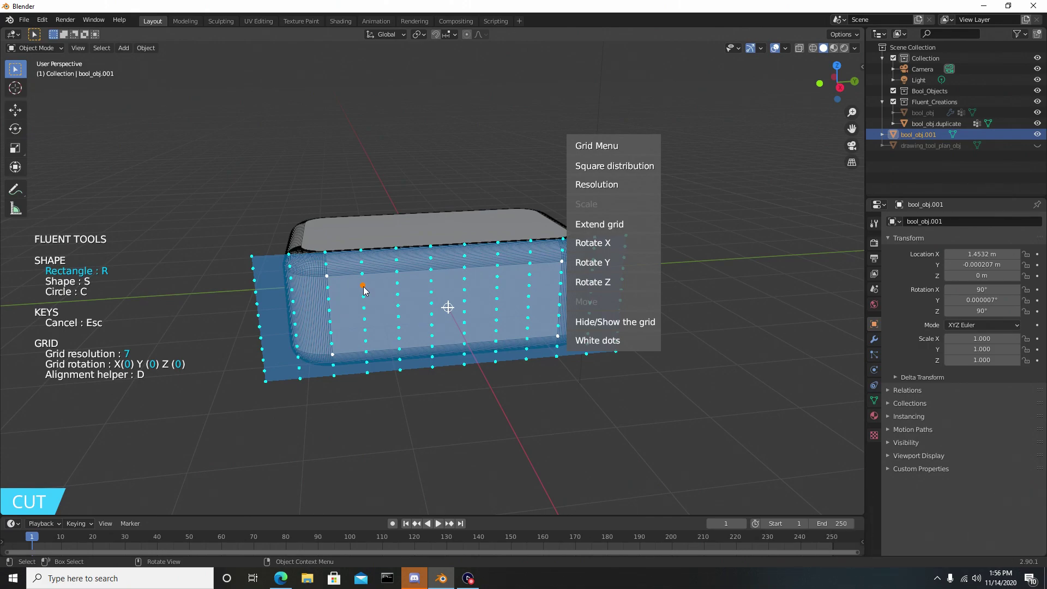
mouse_move(362, 285)
left_mouse_down()
mouse_move(372, 309)
mouse_move(402, 332)
mouse_move(529, 330)
left_mouse_up()
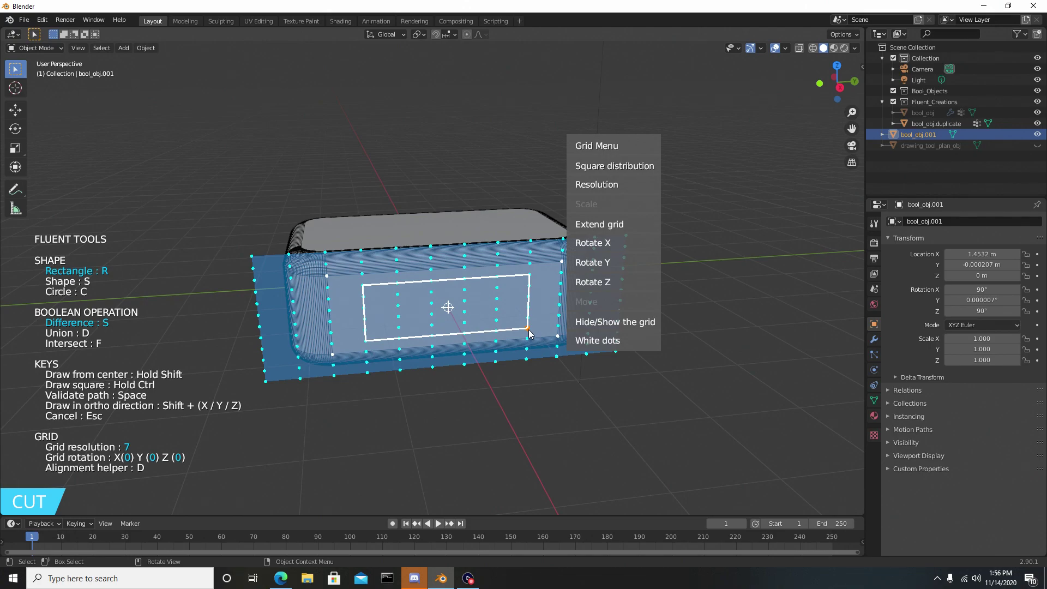
left_click_drag(528, 331, 528, 329)
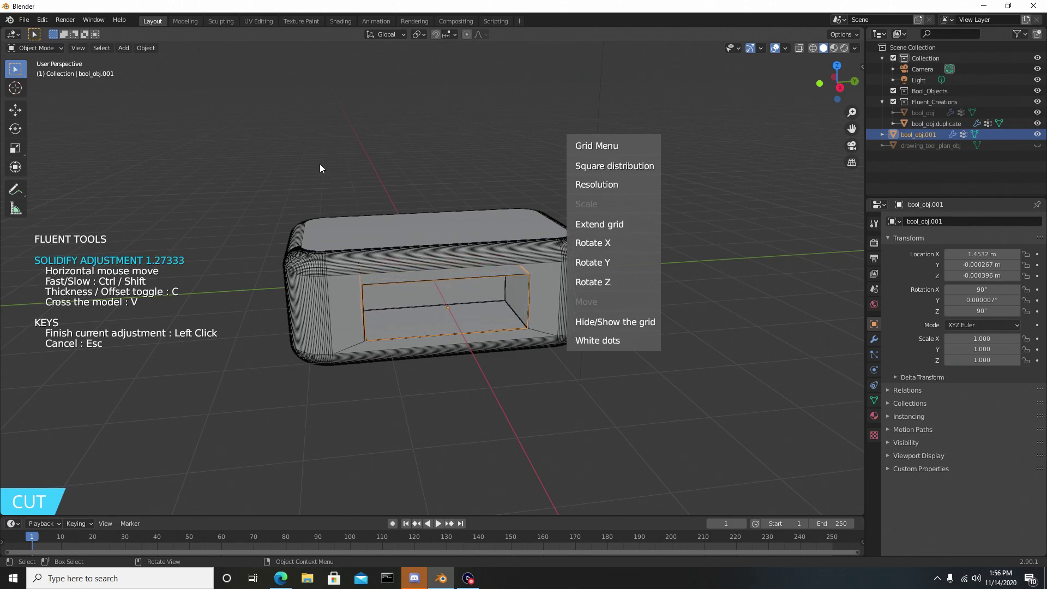
middle_click_drag(401, 280, 440, 175)
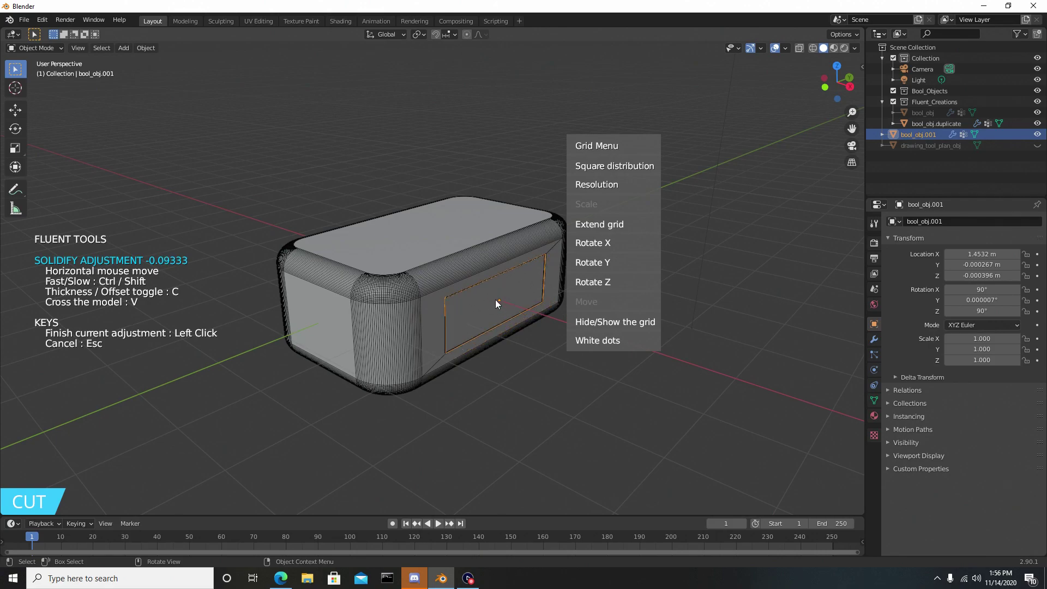
left_click(457, 290)
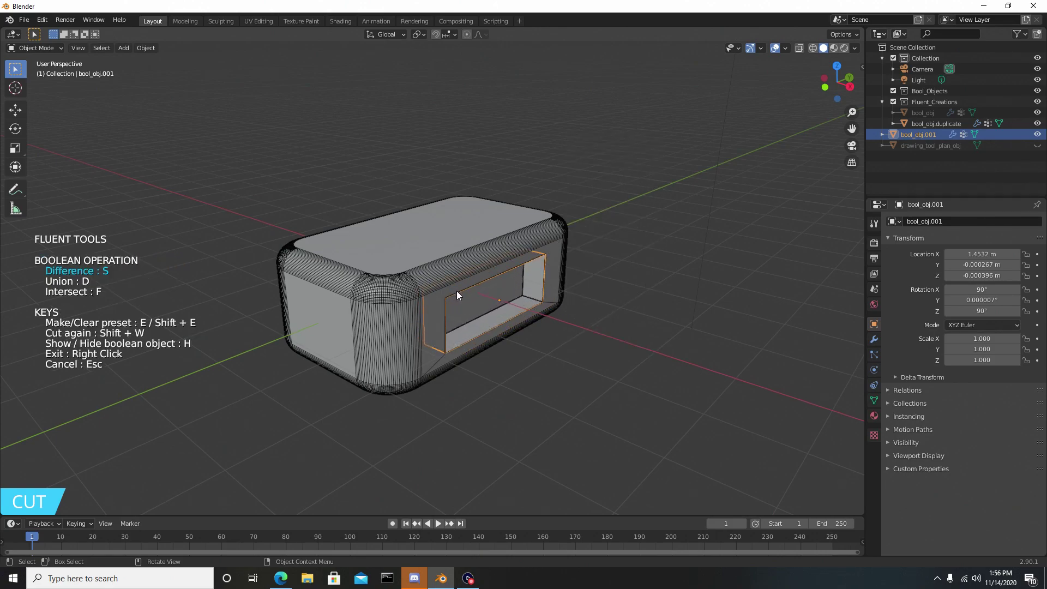
middle_click_drag(471, 277, 439, 278)
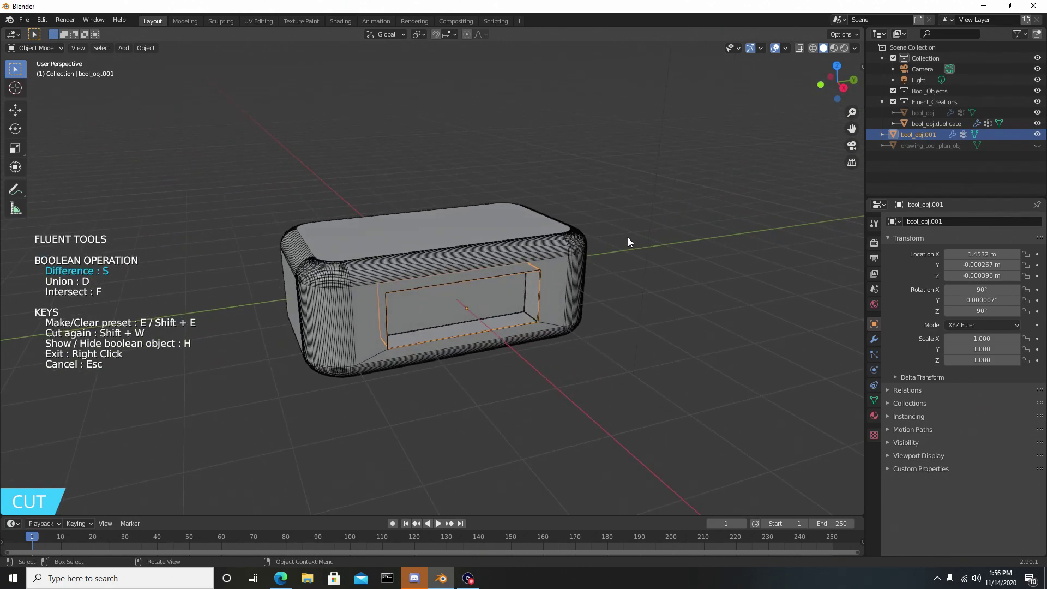
Finish the difference cut and reselect the rounded box from a front view
key("s")
mouse_move(614, 264)
middle_mouse_down()
mouse_move(485, 264)
mouse_move(636, 271)
mouse_move(591, 265)
mouse_move(607, 270)
middle_mouse_up()
scroll(567, 290, "up", 4)
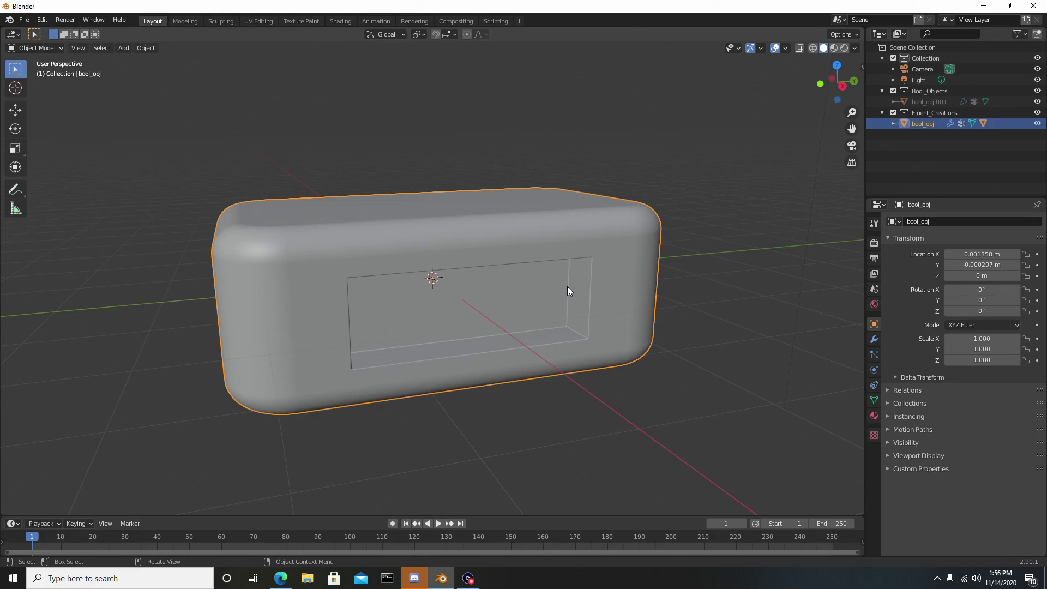
left_click(728, 315)
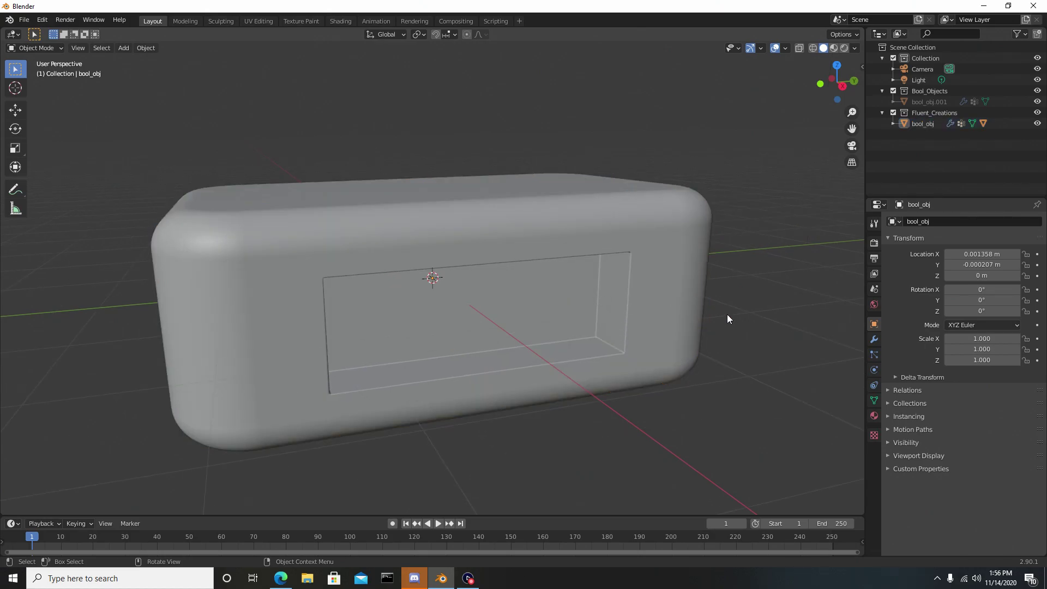
left_click(642, 295)
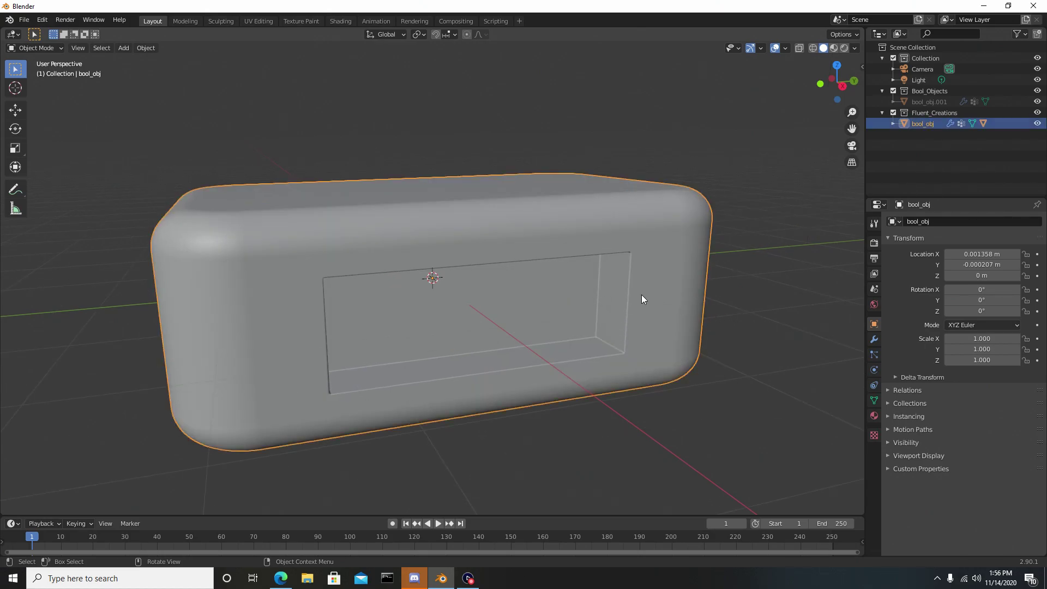
Show the hidden boolean cutter and select bool_obj.001 inside the recess
key("shift+f")
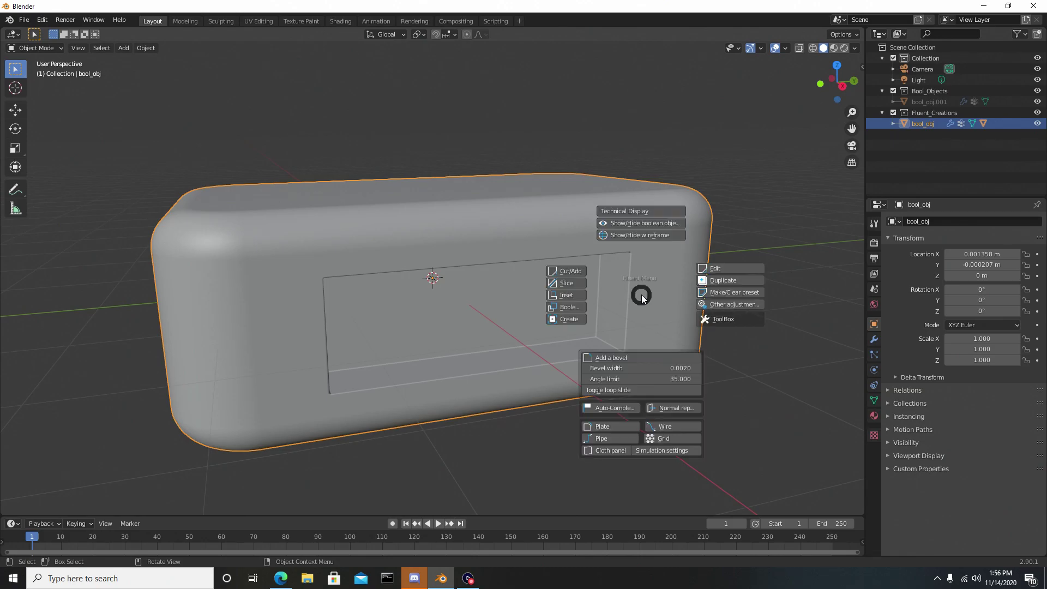
left_click(631, 224)
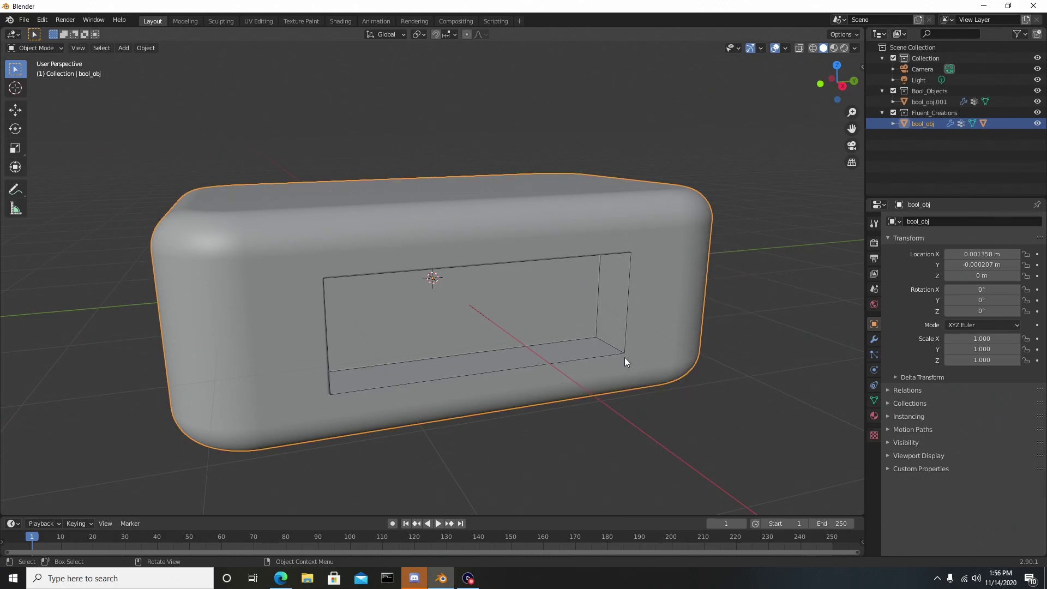
scroll(612, 367, "up", 2)
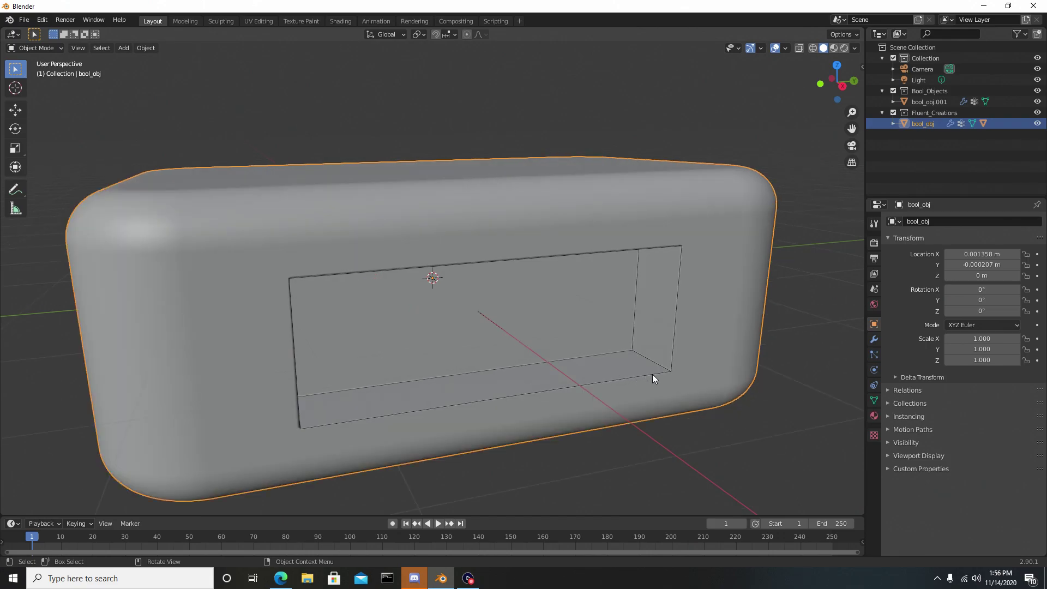
left_click(648, 377)
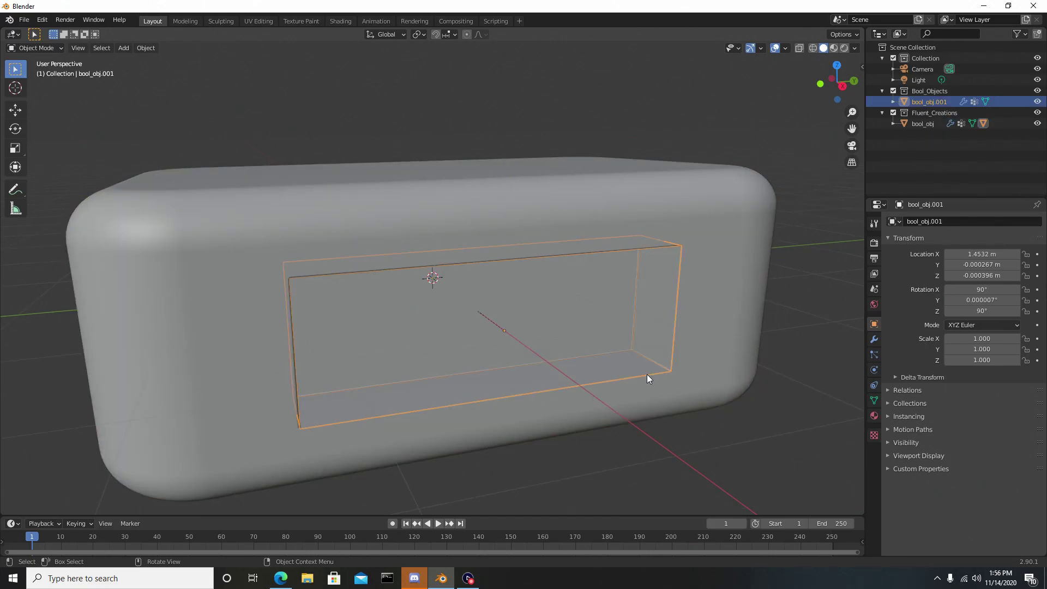
Add a Fluent hexagon Grid pattern to bool_obj.001 to fill the front recess
key("f")
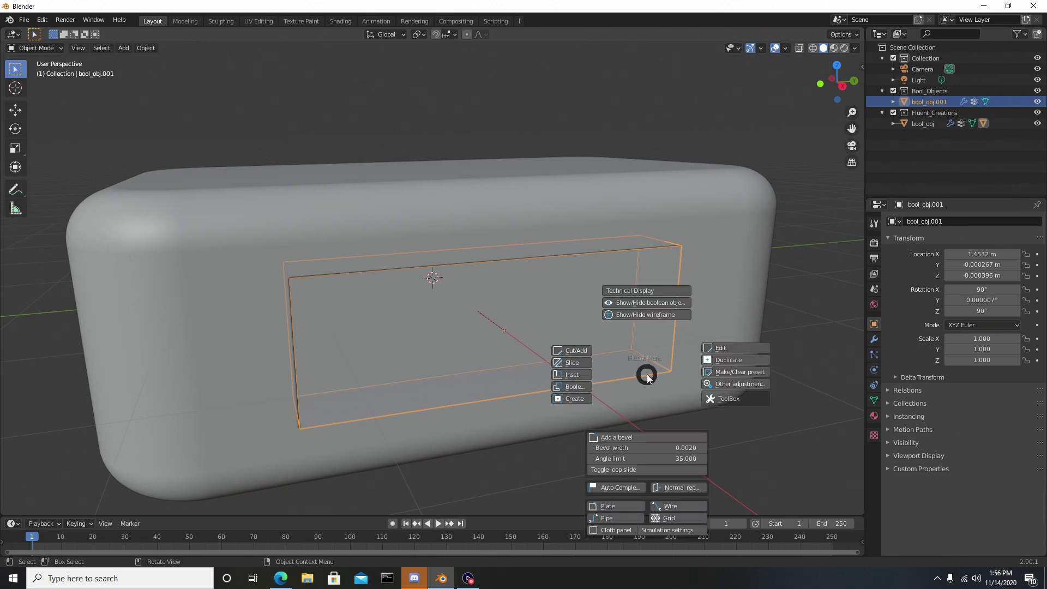
left_click(665, 518)
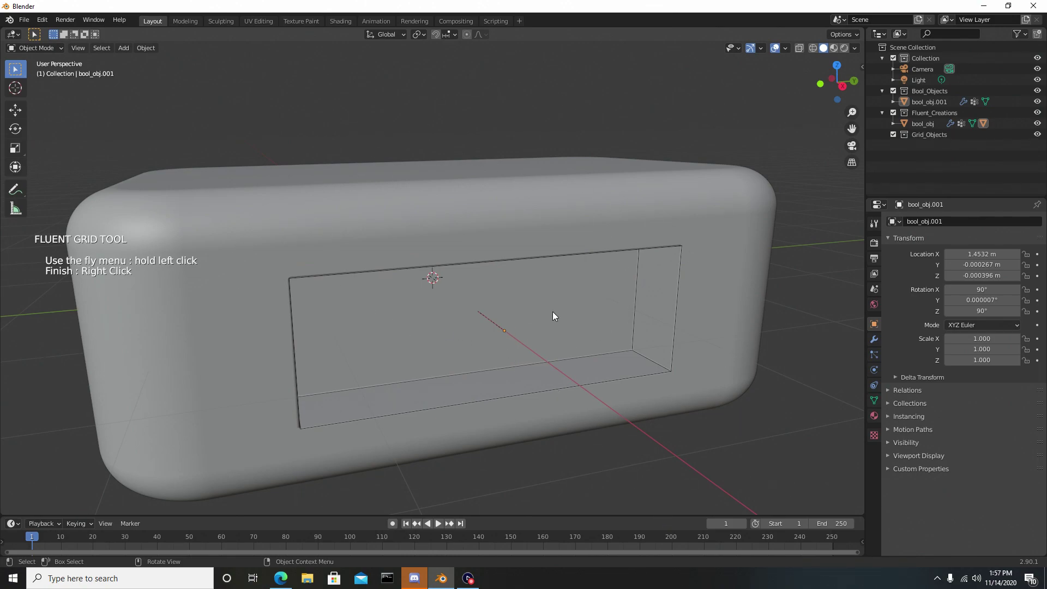
left_click_drag(554, 312, 615, 261)
middle_click_drag(561, 299, 602, 304)
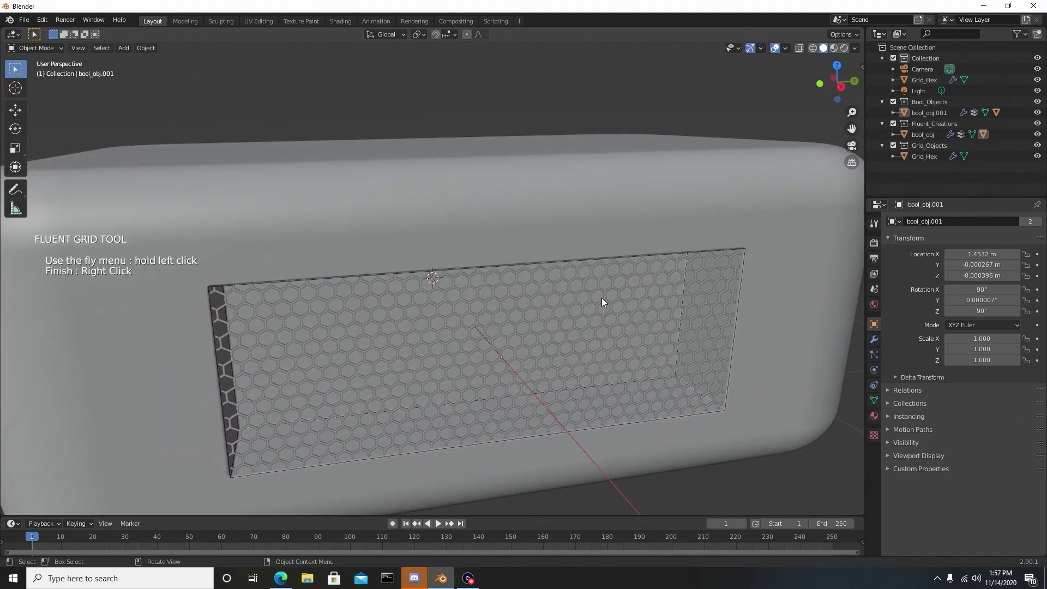
Increase the hex grid's size so it stretches across the whole recessed panel
left_click_drag(569, 313, 619, 286)
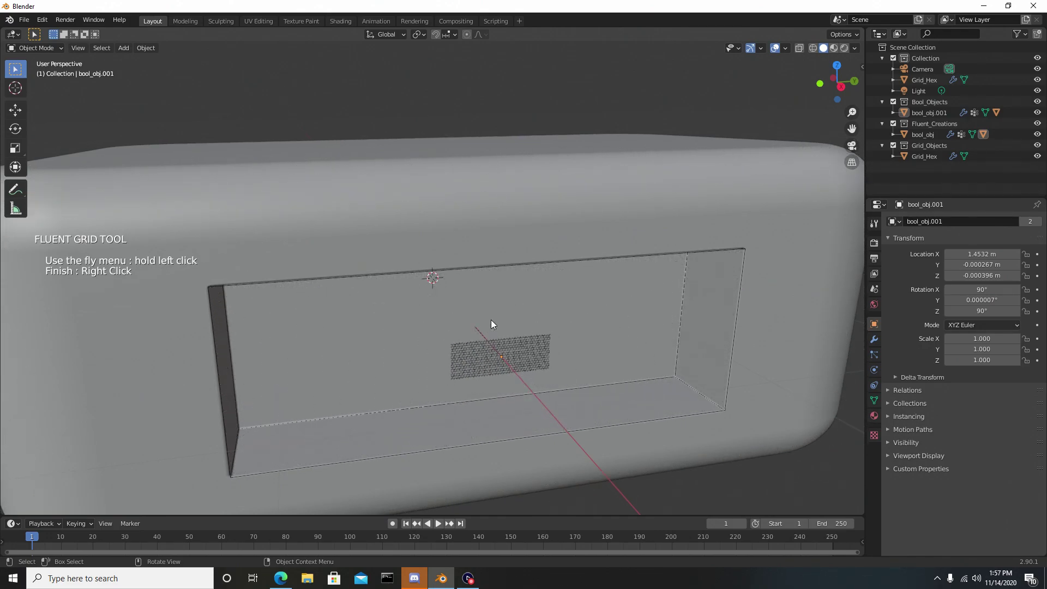
left_click(515, 319)
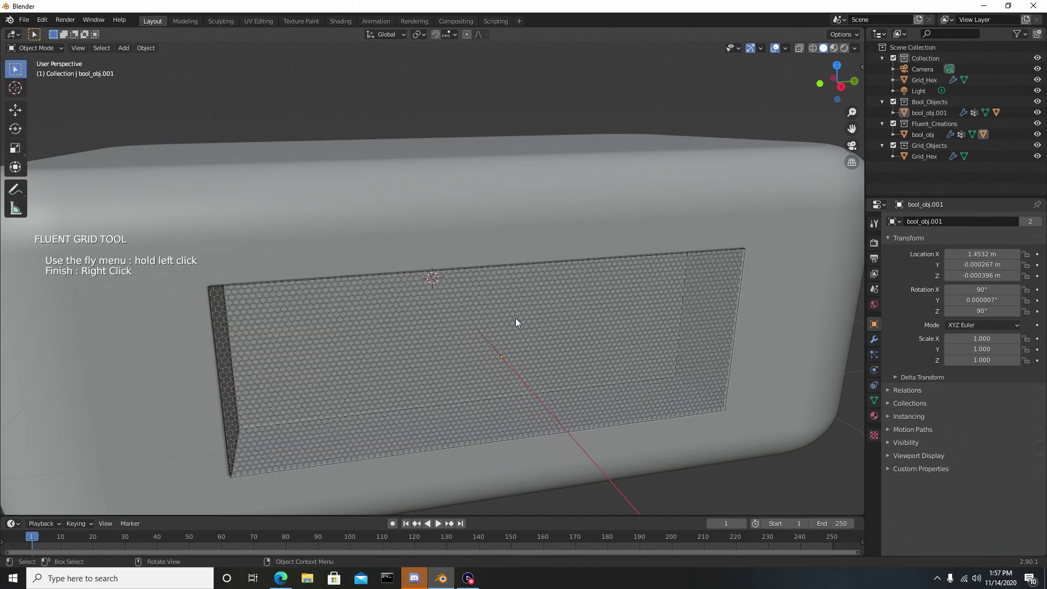
middle_click_drag(541, 320, 490, 316)
Resize the grid again to make the hexagonal cells much larger
left_click_drag(488, 319, 543, 290)
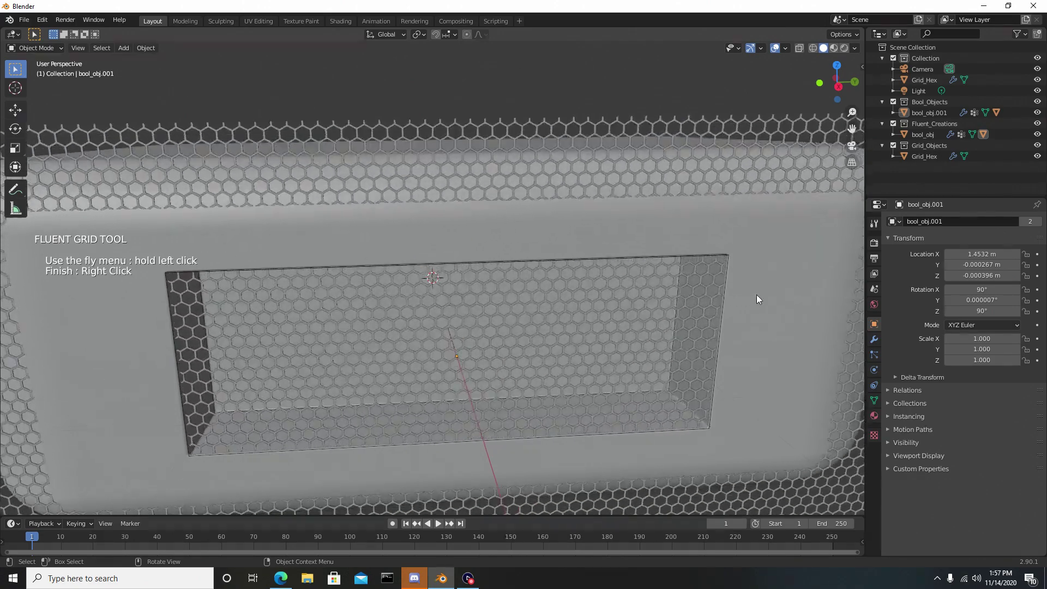
left_click(802, 290)
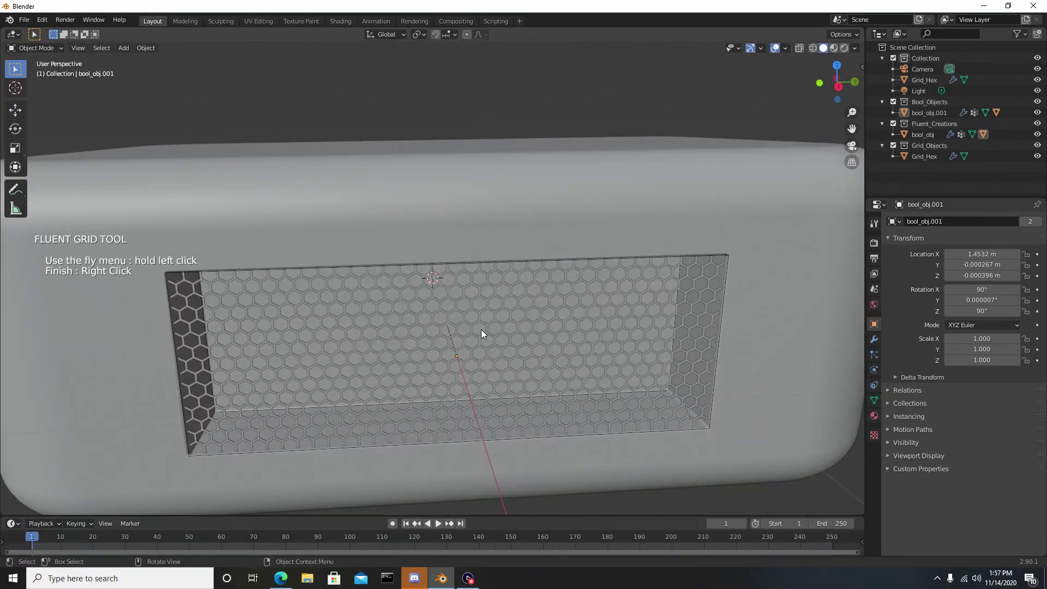
scroll(496, 313, "down", 3)
scroll(526, 313, "up", 3)
middle_click_drag(526, 313, 574, 342)
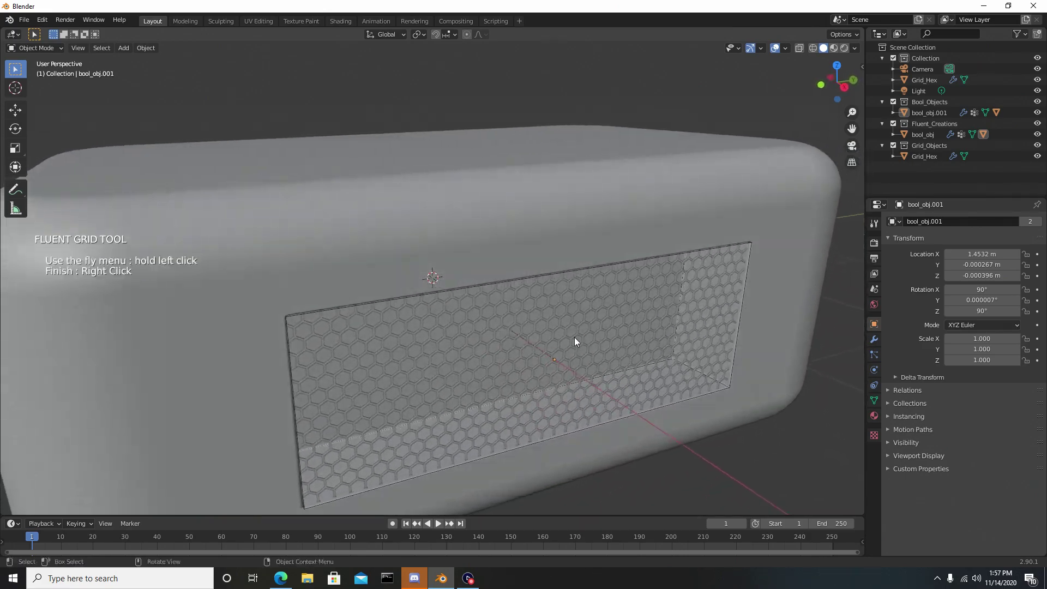
Thicken the hex grid with Solidify so the honeycomb cells stand out in relief
left_click(547, 330)
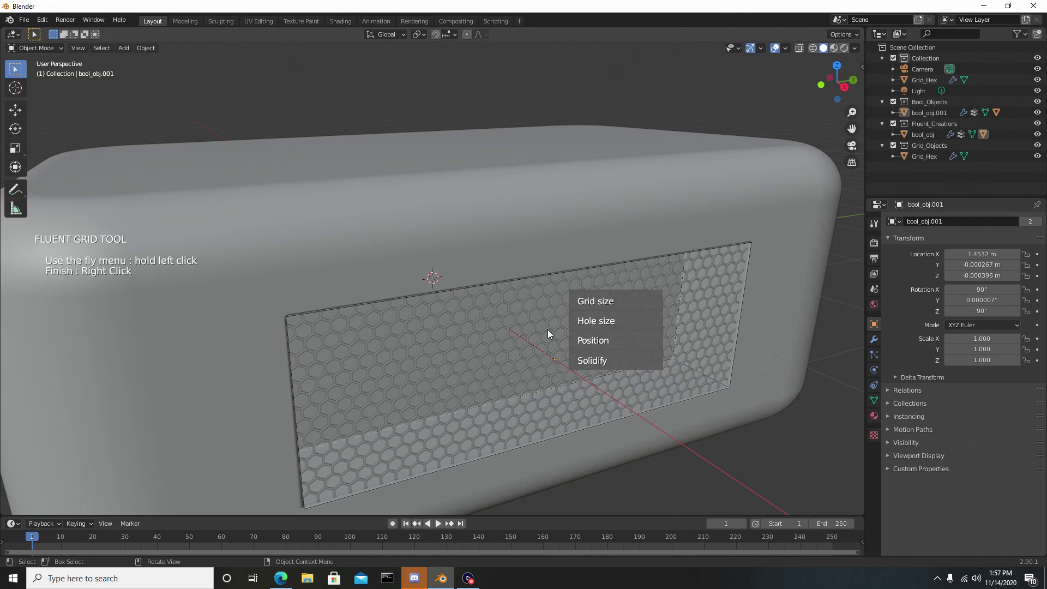
left_click_drag(548, 329, 606, 358)
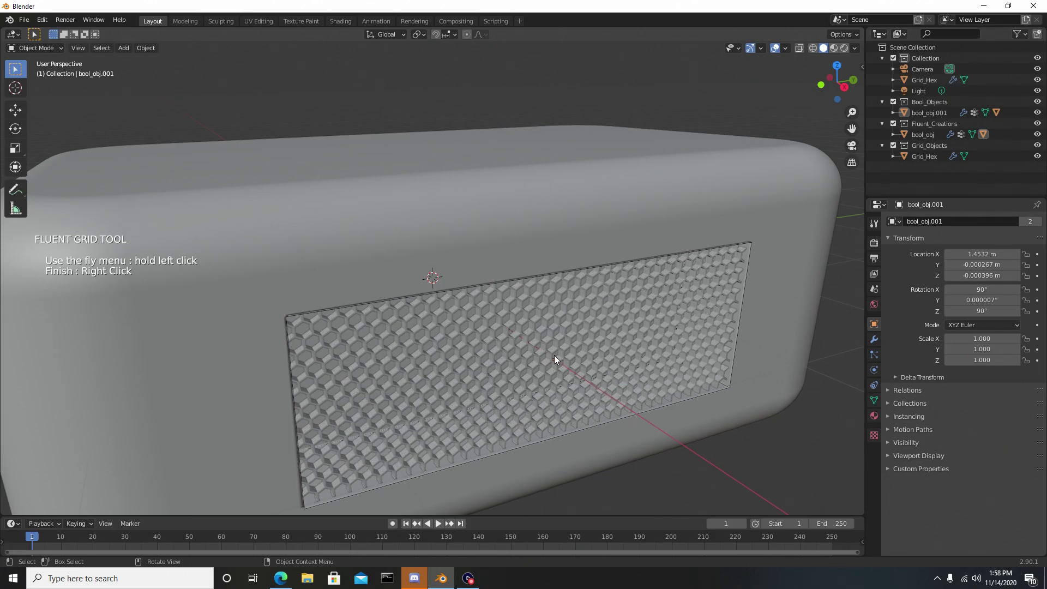
middle_click_drag(564, 349, 553, 336)
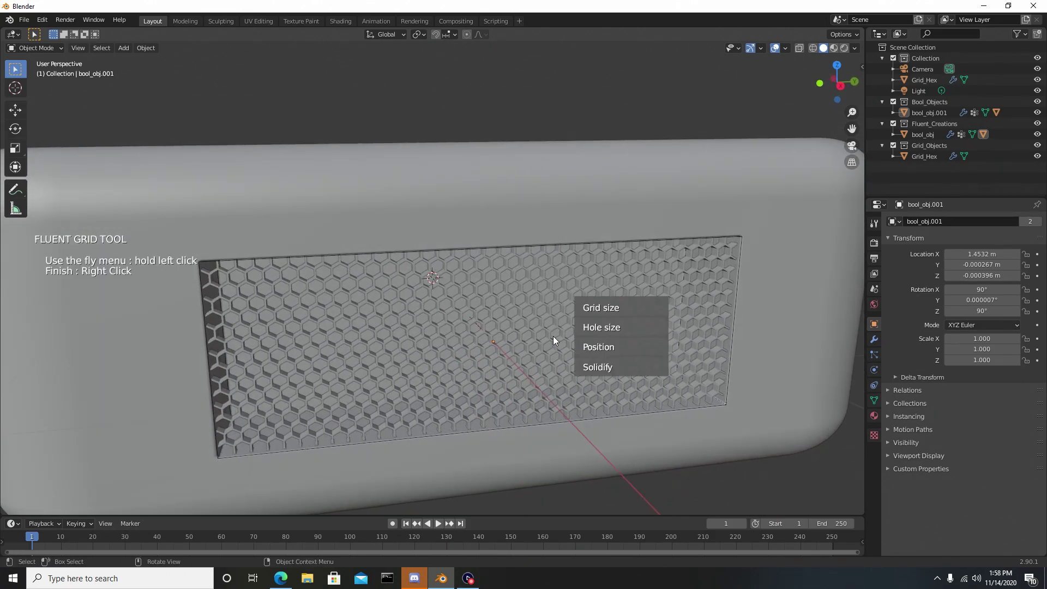